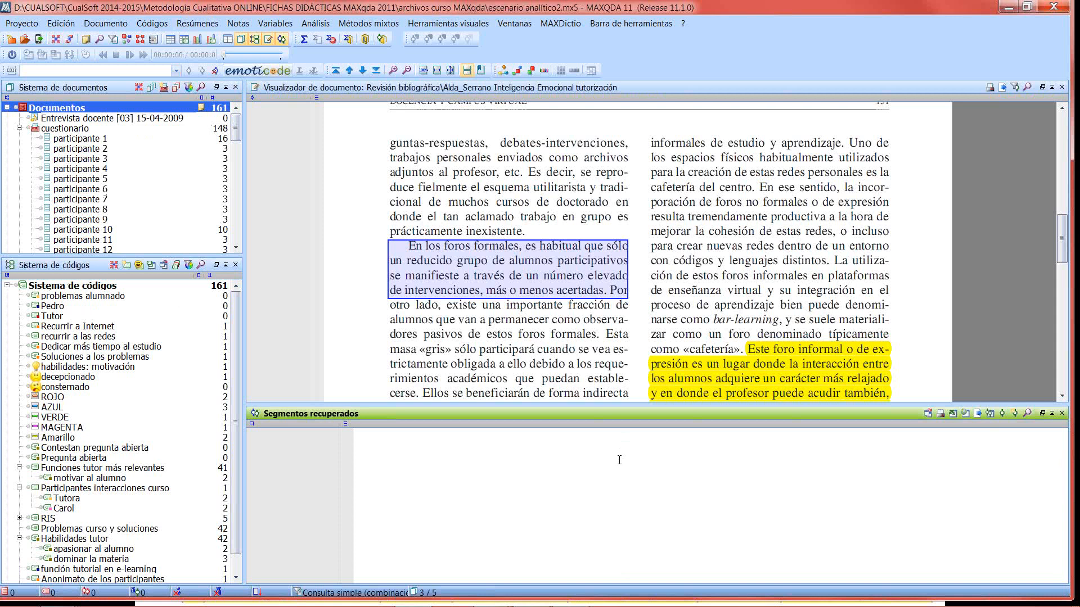
# - Open the reference document in the RIS group on Inteligencia emocional en la tutorización
pyautogui.moveTo(237, 130); pyautogui.dragTo(225, 233)
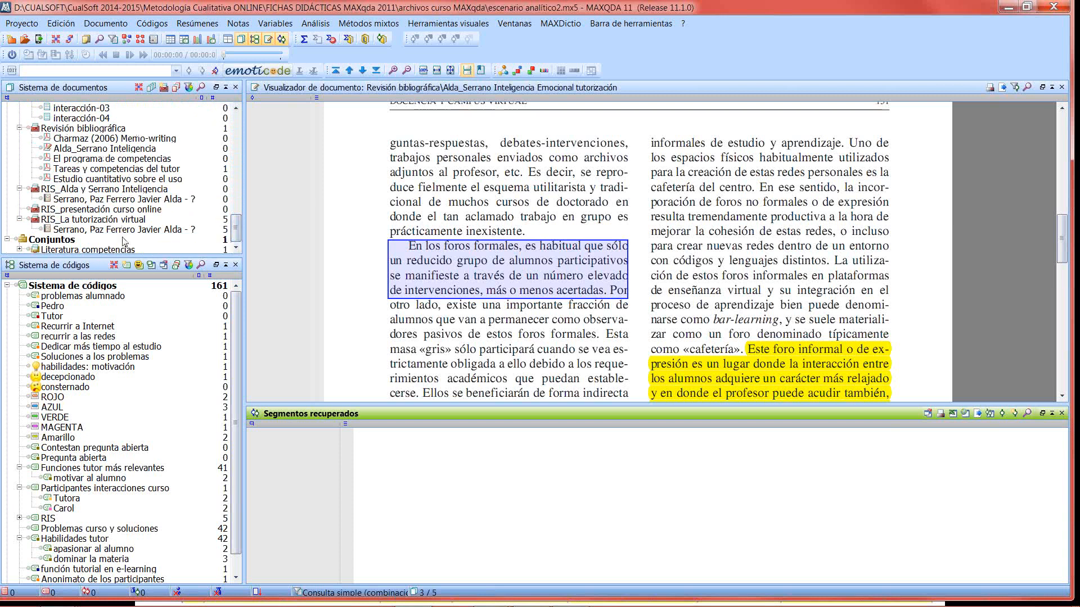
pyautogui.click(62, 202)
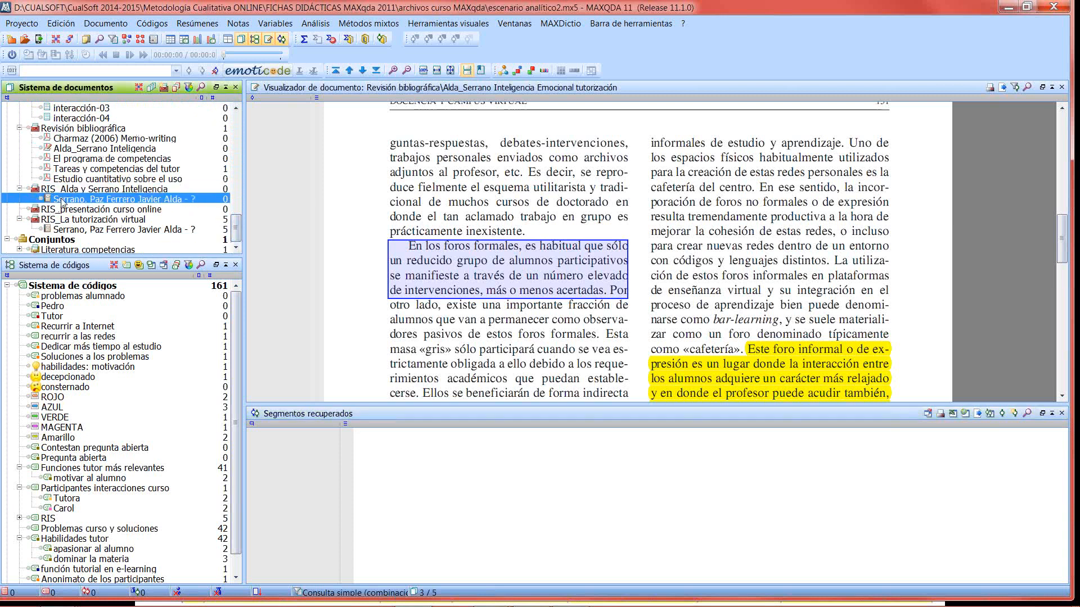
pyautogui.doubleClick(62, 202)
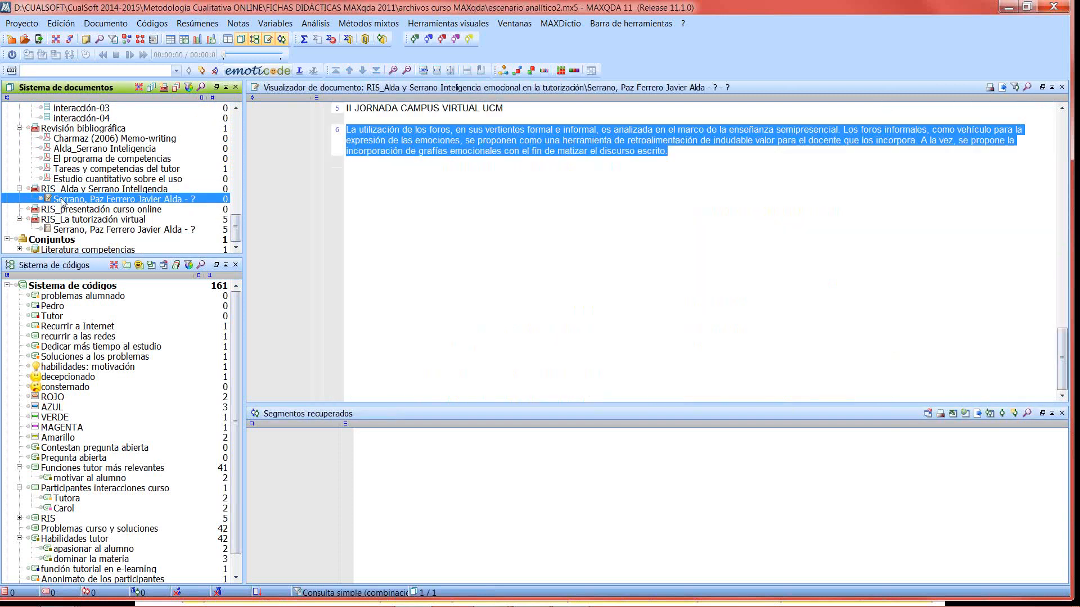
# - Open the reference document in the RIS_La tutorización virtual group
pyautogui.click(20, 219)
pyautogui.scroll(1, 88, 220)
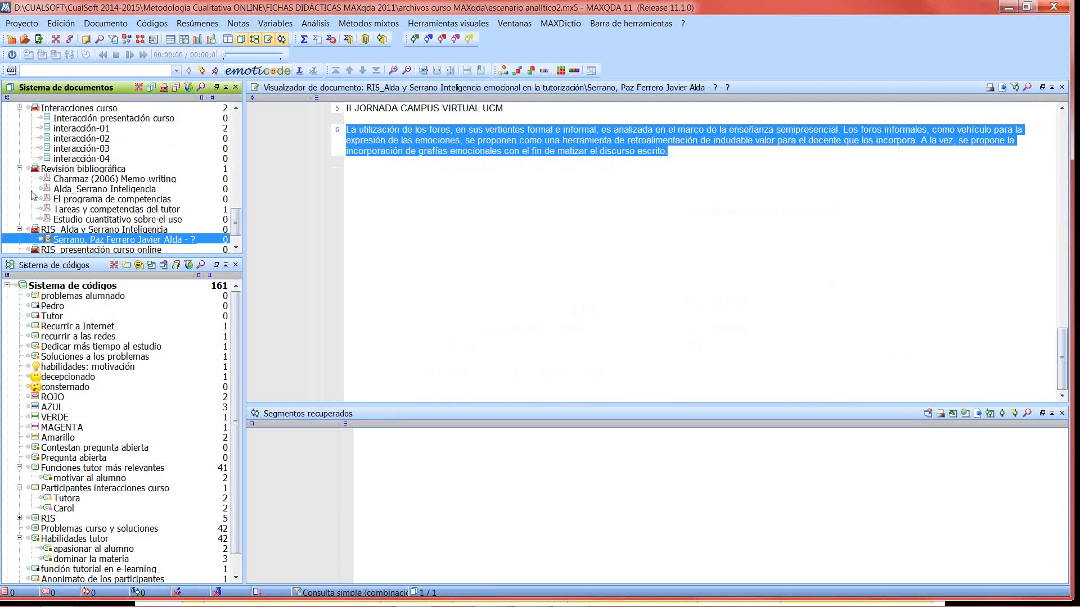
pyautogui.scroll(-1, 67, 219)
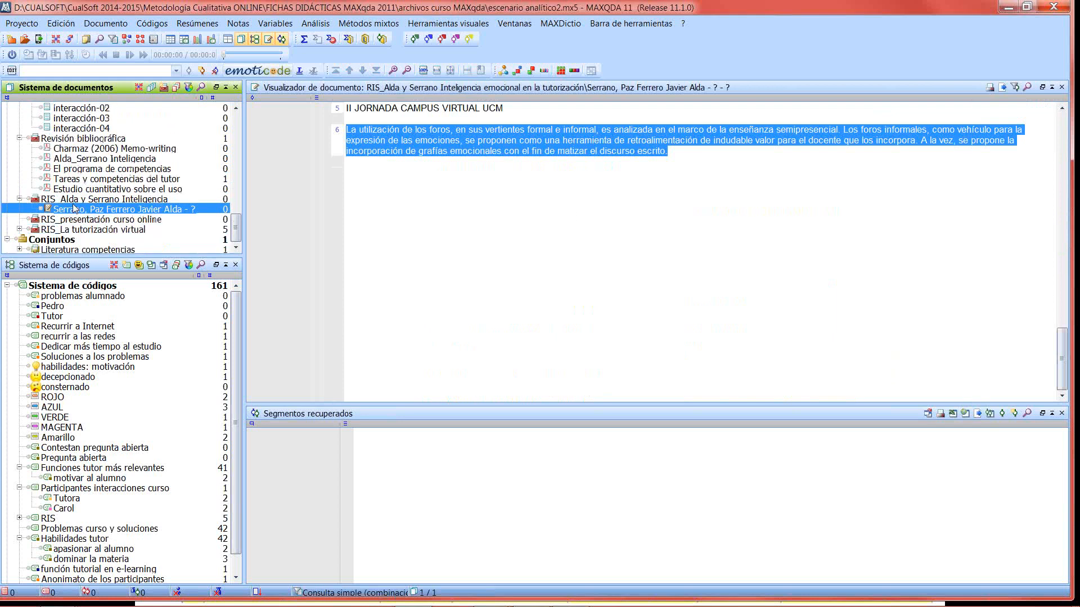
pyautogui.click(20, 229)
pyautogui.click(114, 243)
pyautogui.doubleClick(114, 242)
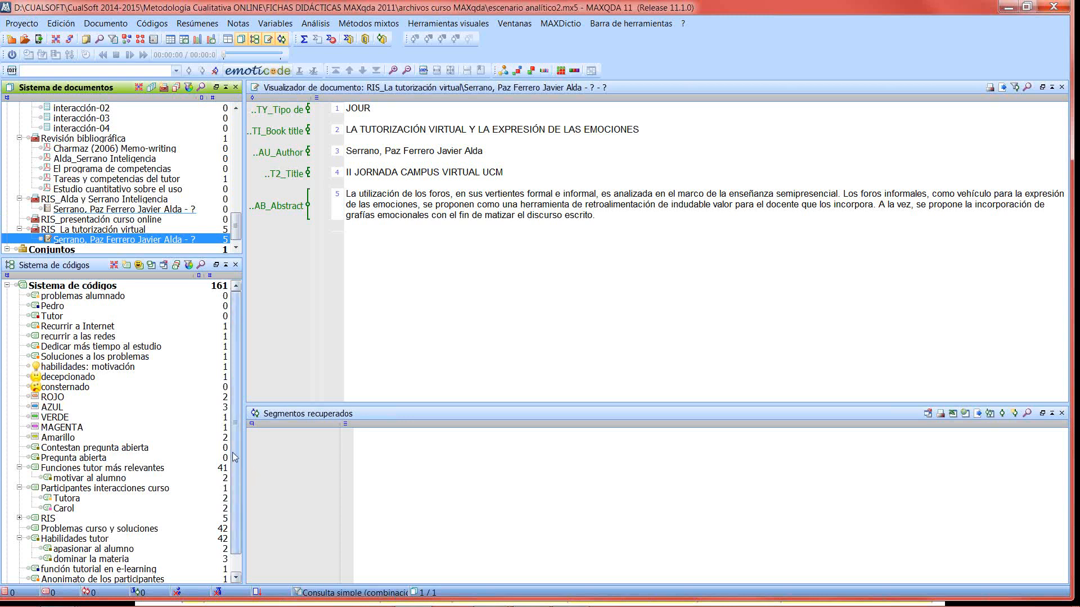
# - Expand the RIS code, select T2_Title secondary and review the subcodes down to OP_Publicación Original
pyautogui.scroll(-1, 237, 464)
pyautogui.scroll(-2, 238, 465)
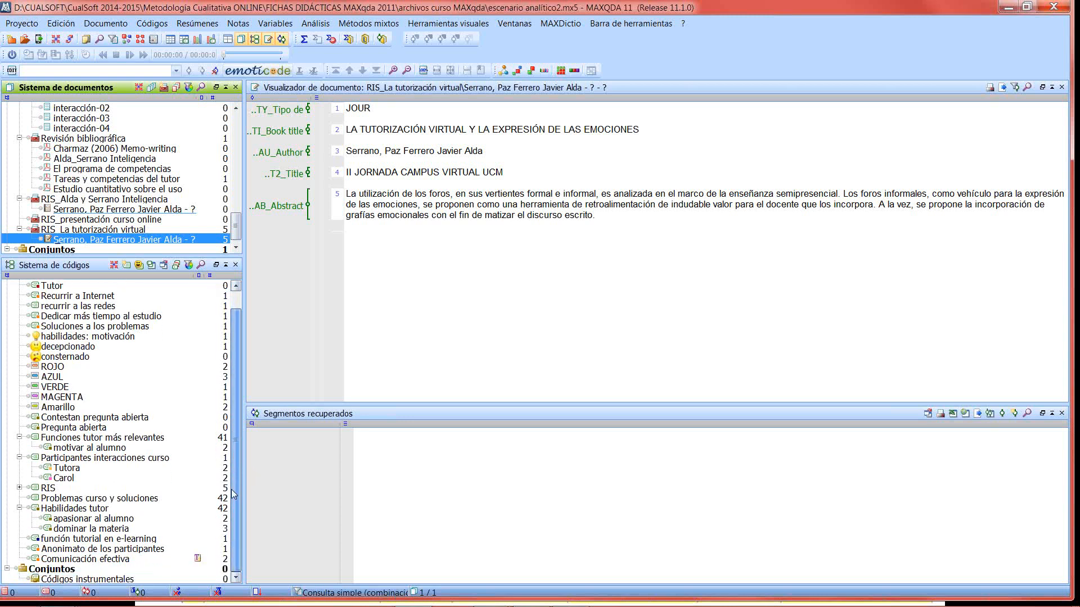
pyautogui.click(19, 488)
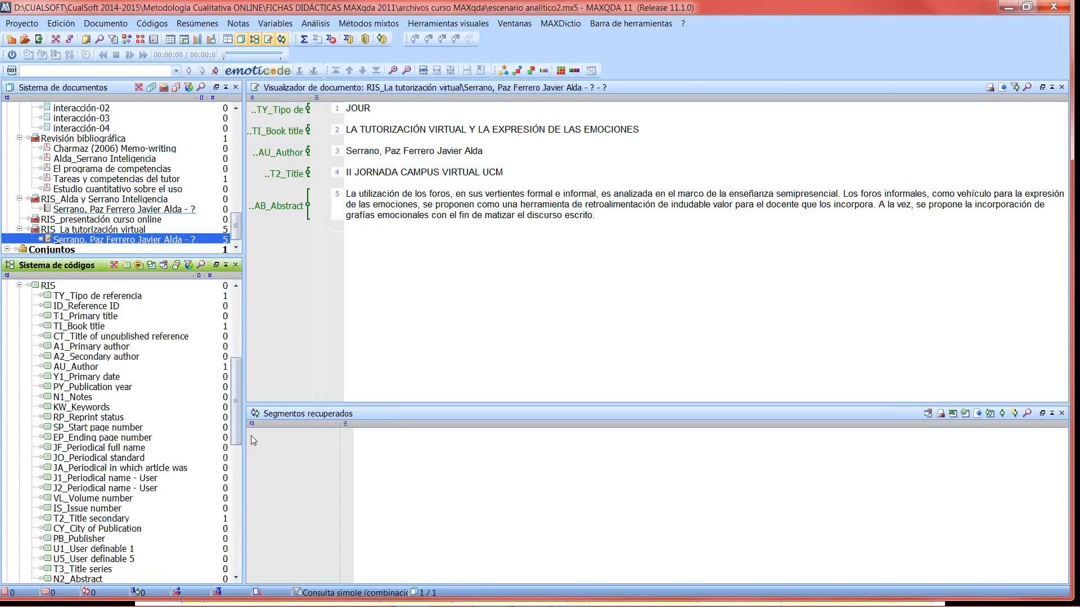
pyautogui.click(123, 519)
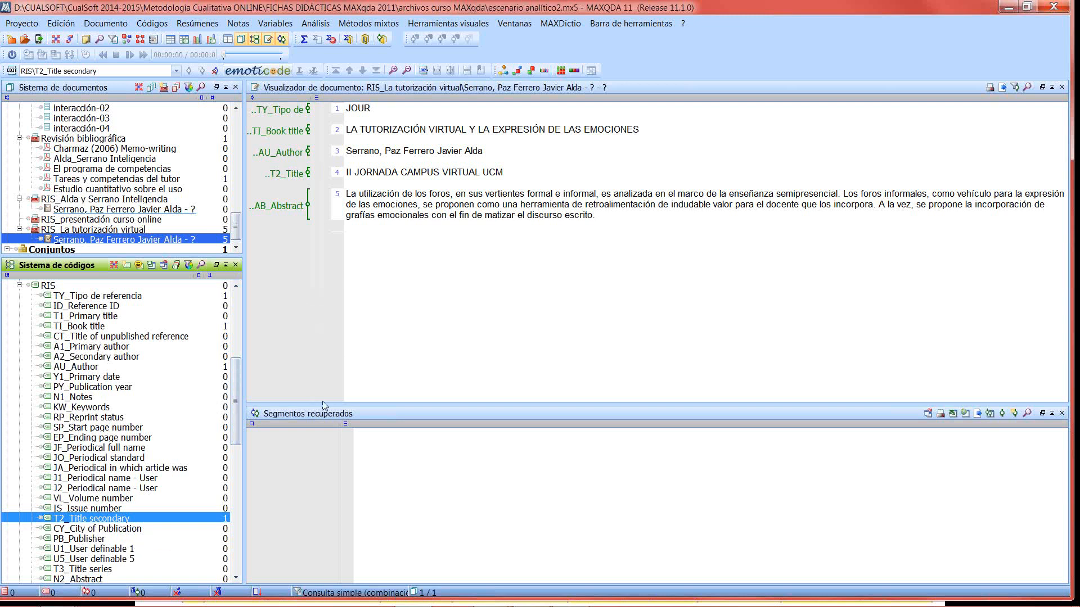
pyautogui.scroll(-12, 225, 498)
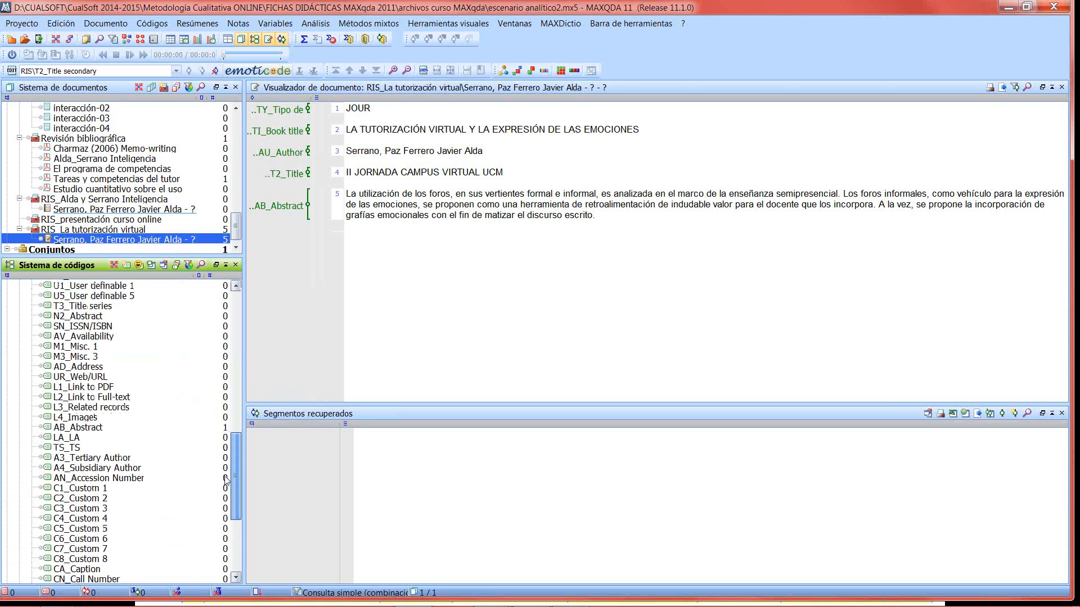
pyautogui.scroll(-3, 225, 497)
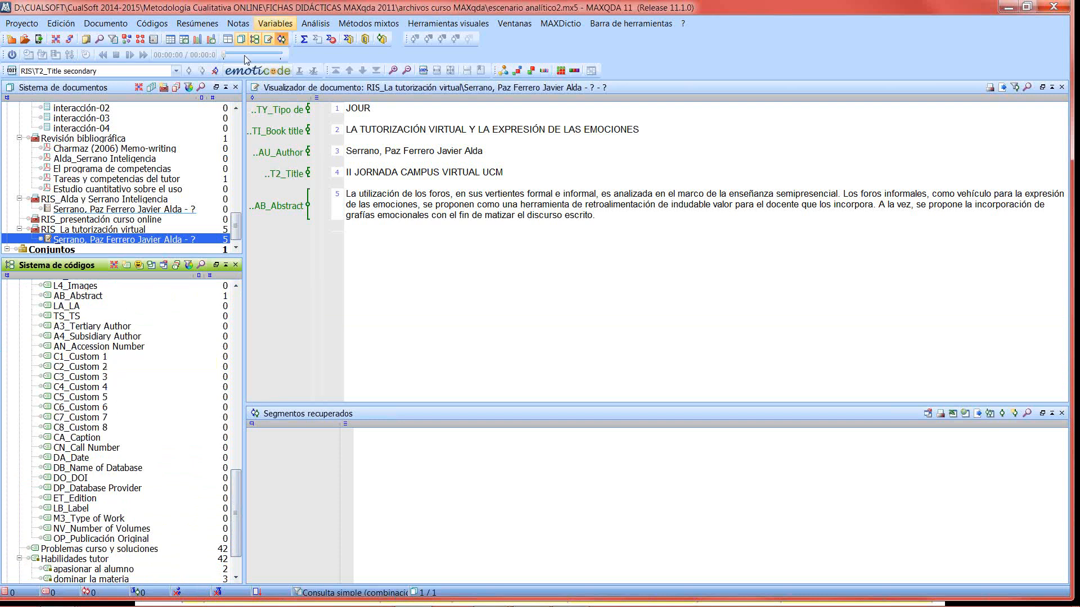
# - Open the document variables list, widen it to show all columns, and highlight the variables from TY_Tipo de referencia to PY_Publication year
pyautogui.click(275, 23)
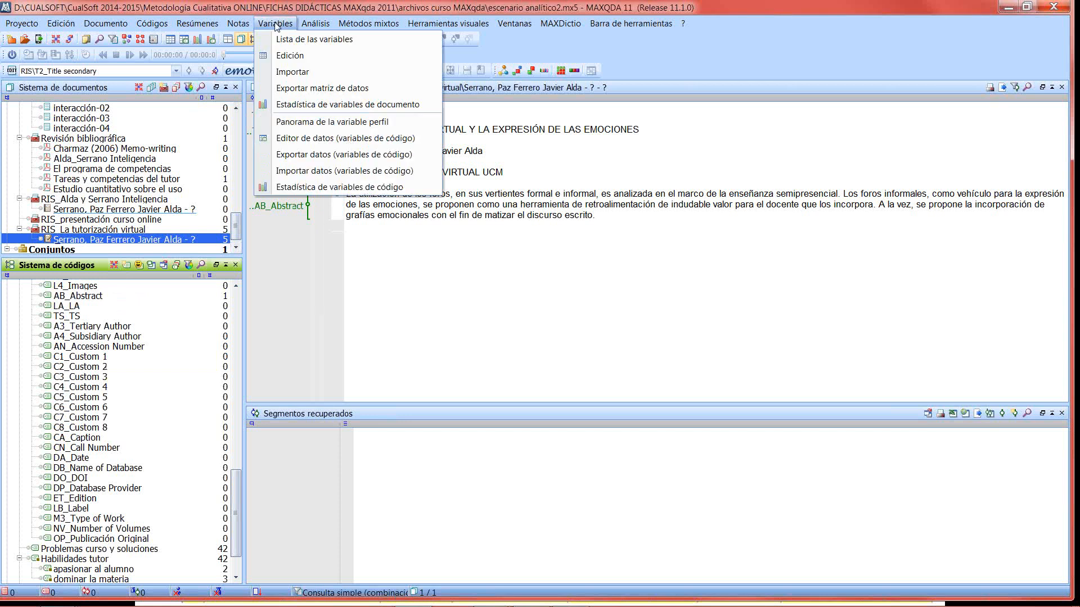
pyautogui.click(293, 40)
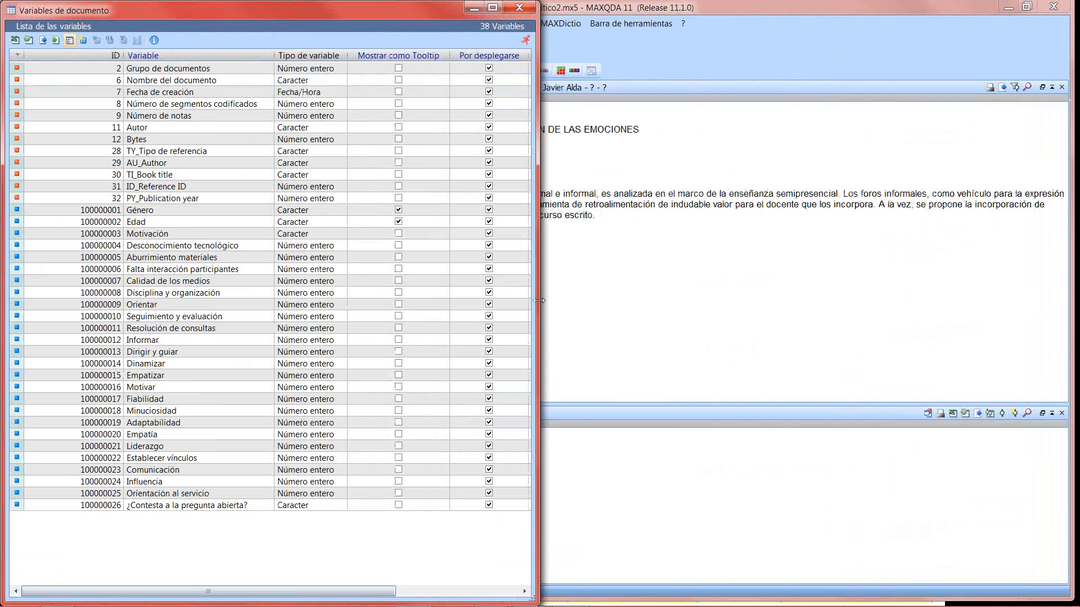
pyautogui.moveTo(539, 300); pyautogui.dragTo(791, 303)
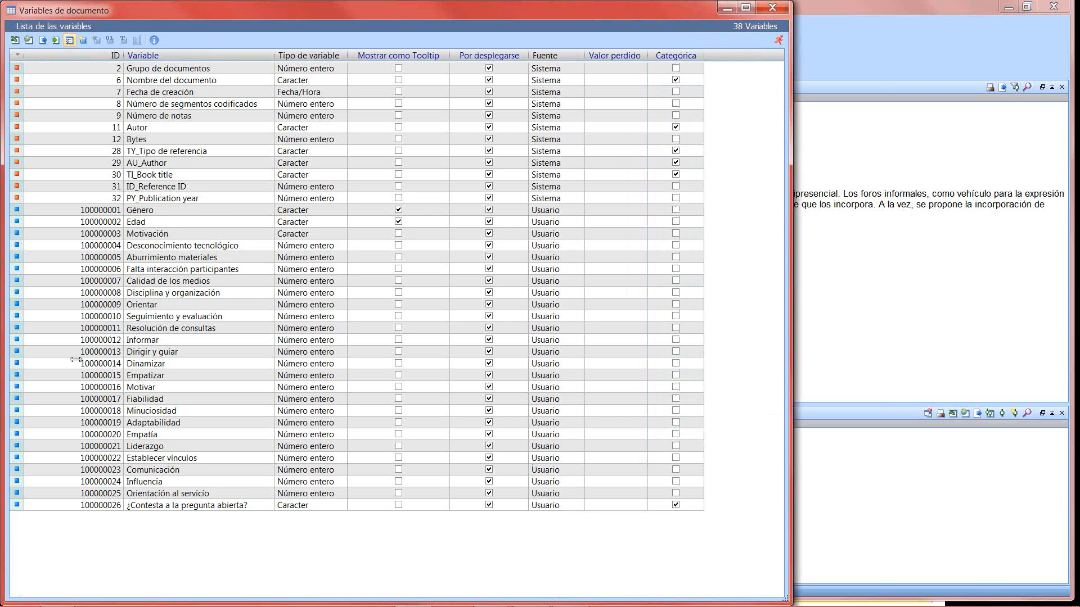
pyautogui.click(161, 152)
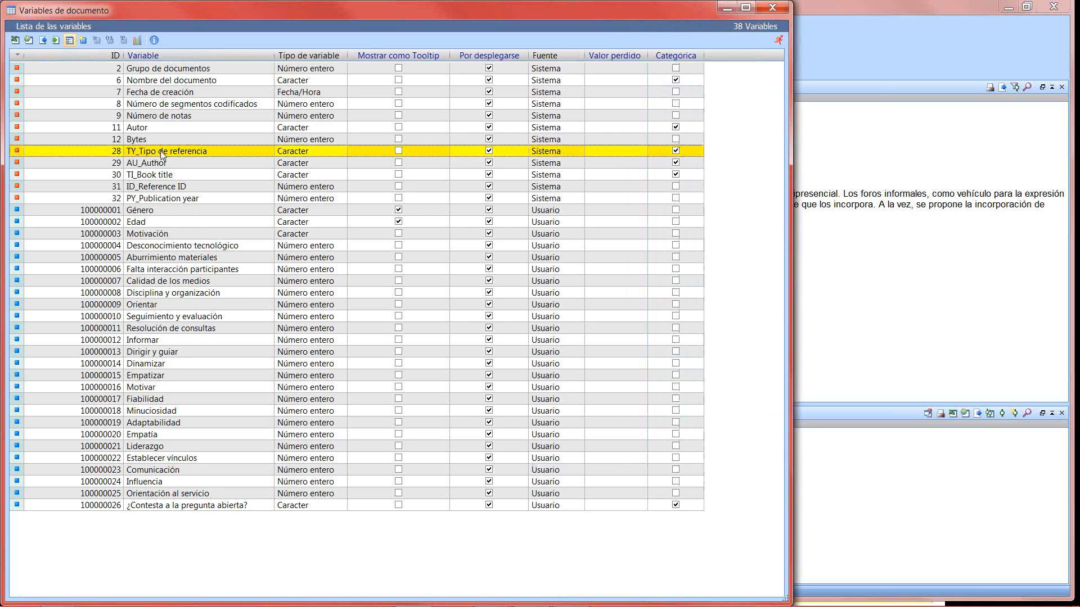
pyautogui.keyDown('shift'); pyautogui.click(181, 199); pyautogui.keyUp('shift')
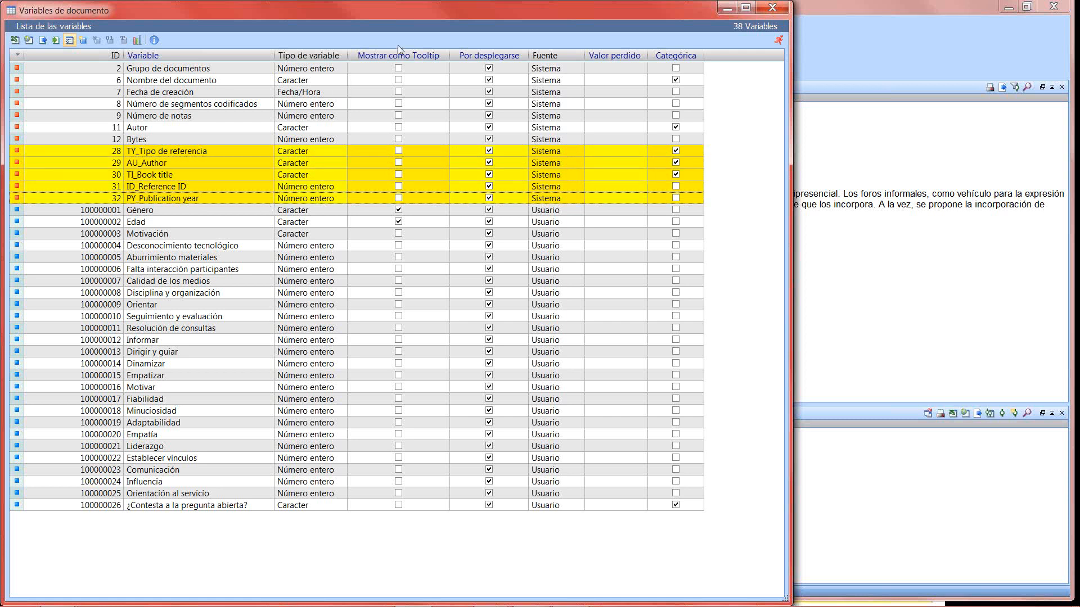
pyautogui.moveTo(433, 4); pyautogui.dragTo(421, 107)
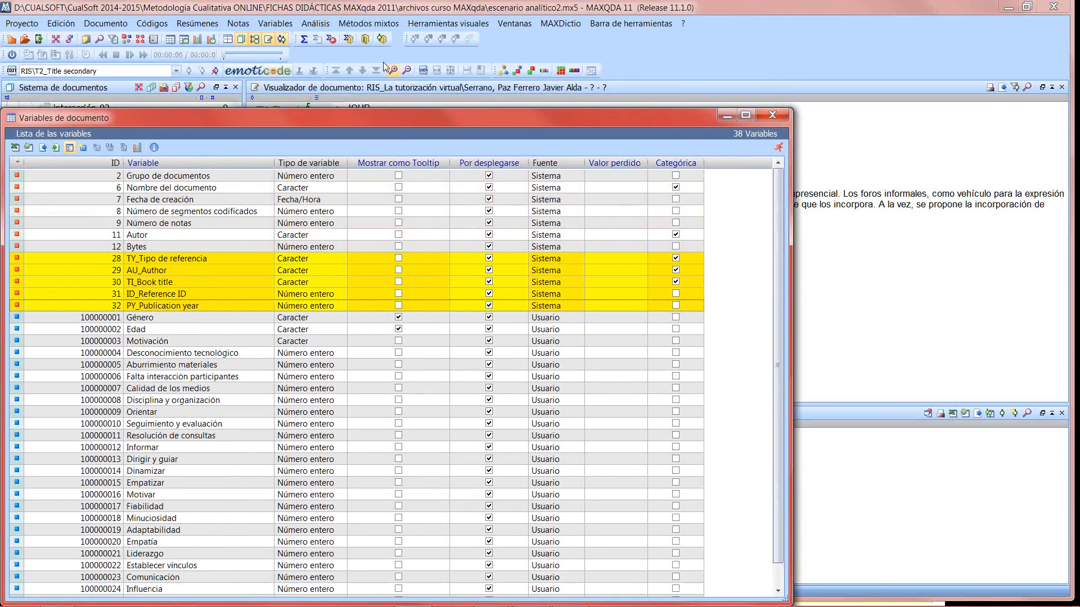
# - Look over the mixed-methods commands for document variables and close the document variables list
pyautogui.click(349, 25)
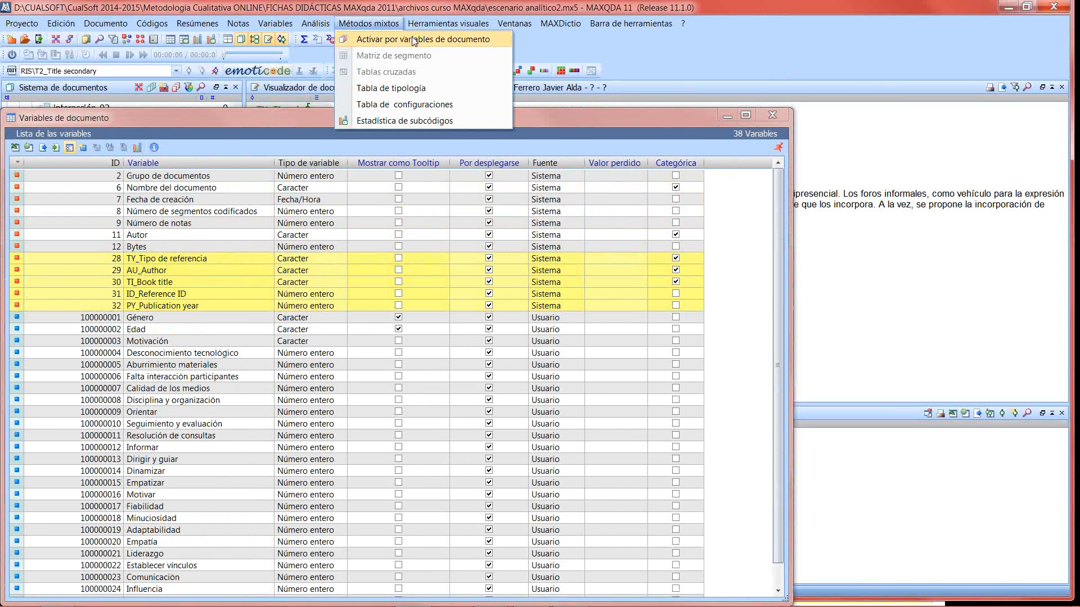
pyautogui.click(745, 47)
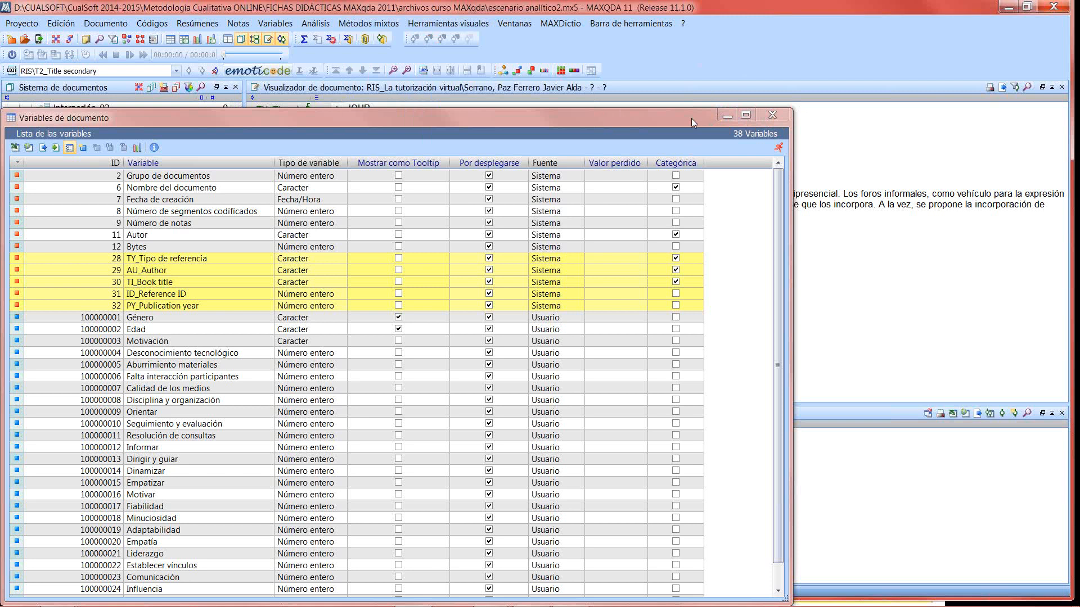
pyautogui.click(784, 117)
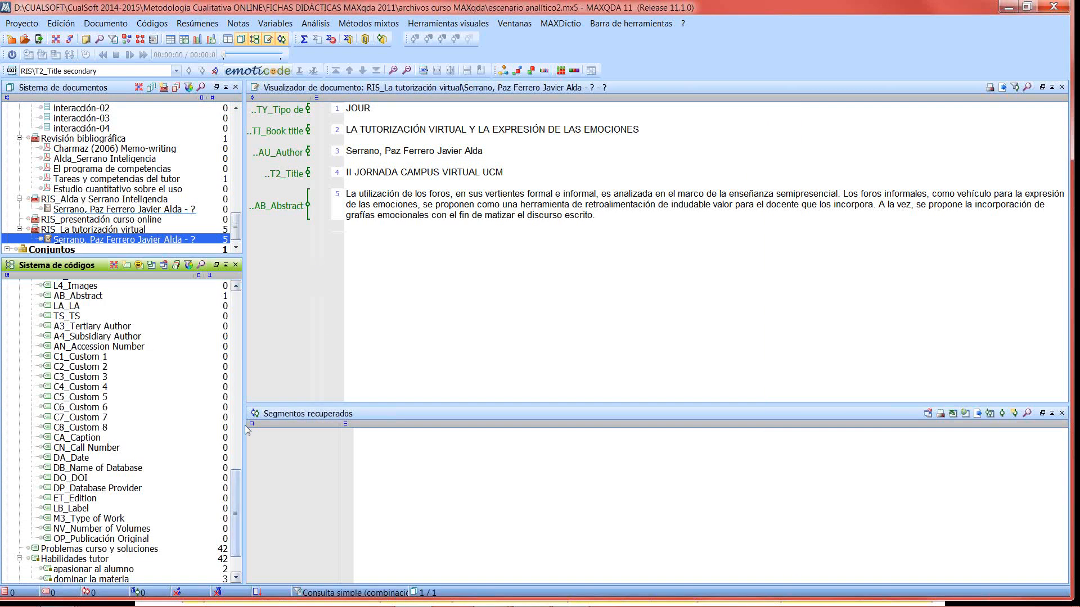
# - Return to the start of the RIS subcodes and reopen the reference document in the Inteligencia emocional RIS group
pyautogui.moveTo(237, 496); pyautogui.dragTo(236, 316)
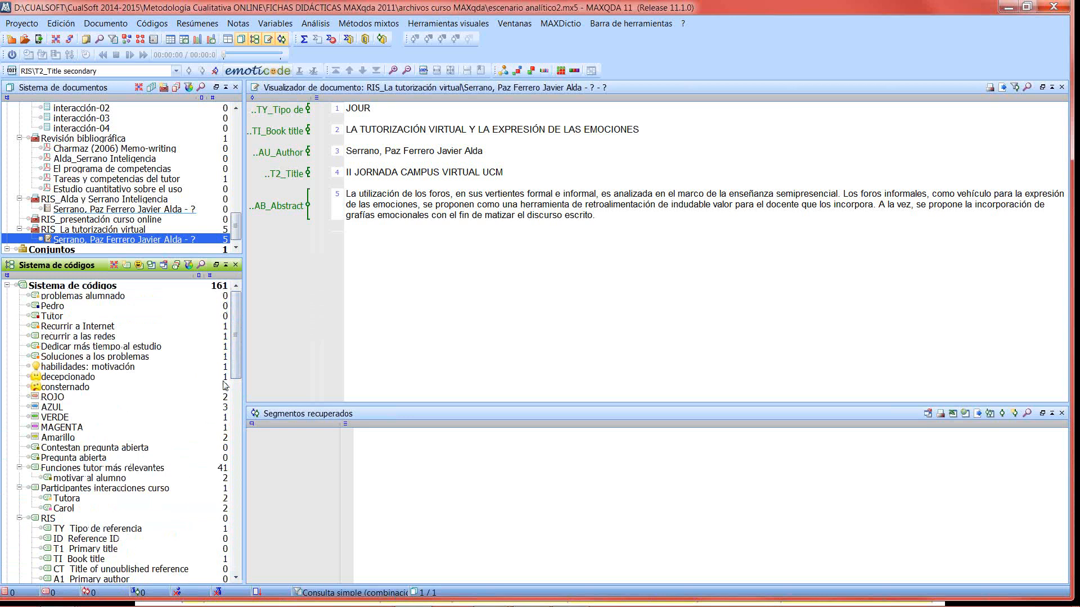
pyautogui.moveTo(234, 333); pyautogui.dragTo(235, 341)
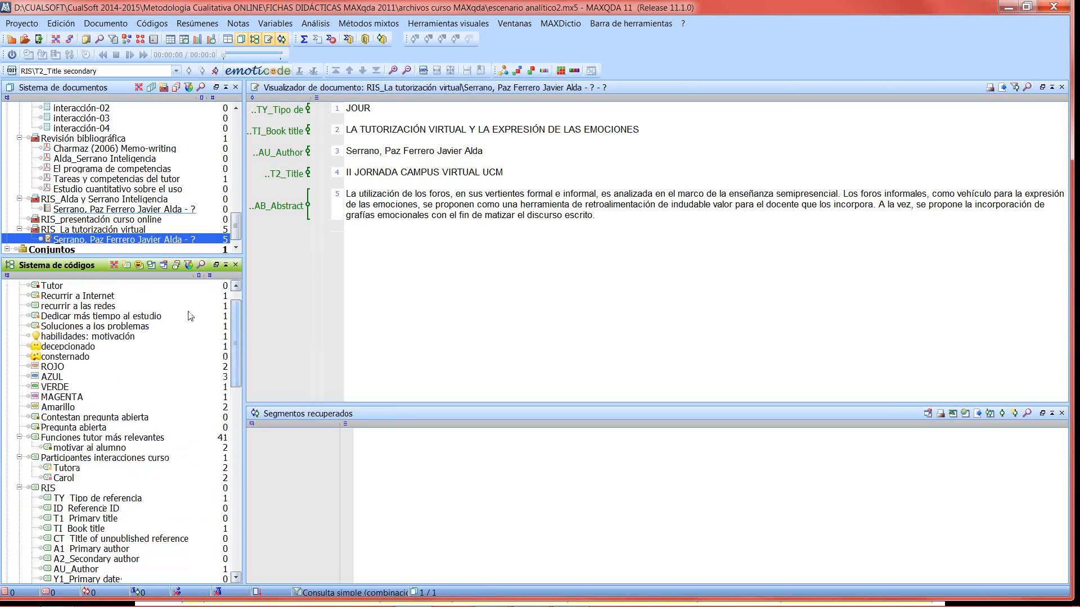
pyautogui.doubleClick(158, 210)
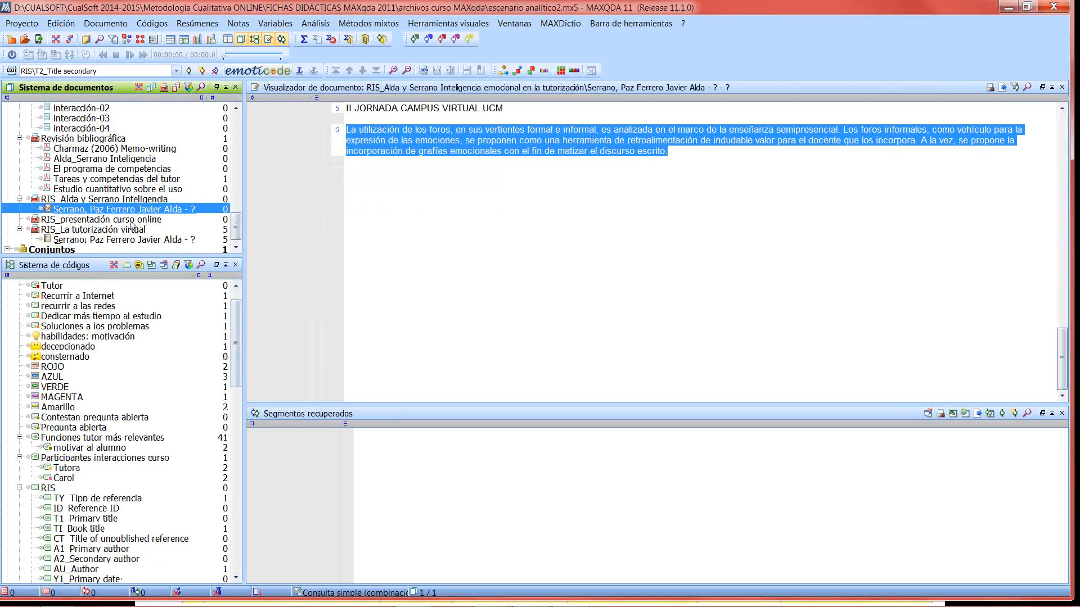
# - Open participante 10 and follow the document link in its sentence "Únicamente eche de menos un foro" to the linked article passage
pyautogui.moveTo(236, 225); pyautogui.dragTo(242, 145)
pyautogui.click(107, 149)
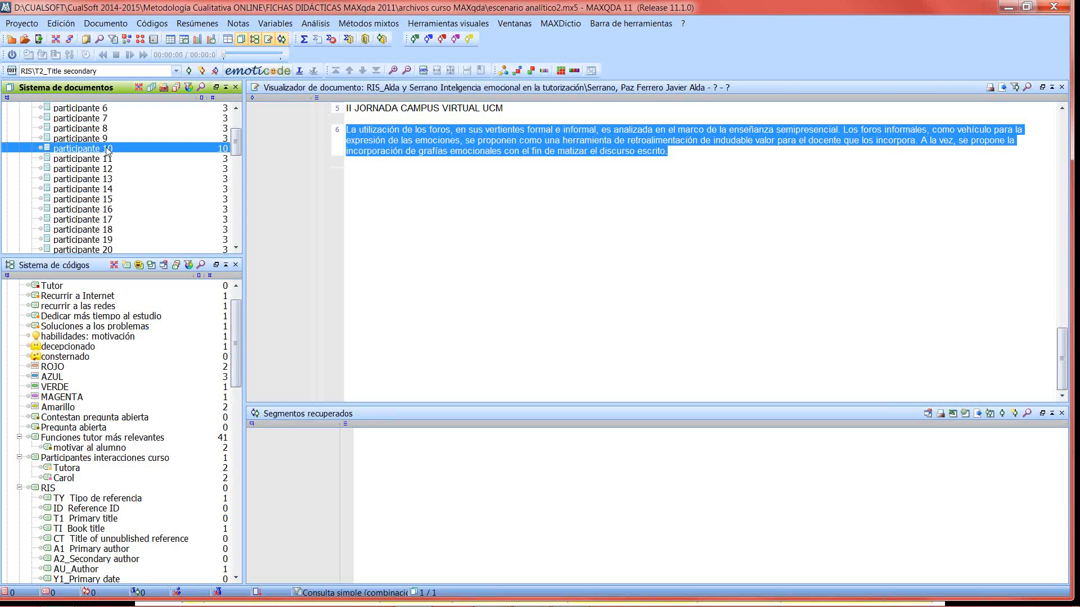
pyautogui.doubleClick(107, 149)
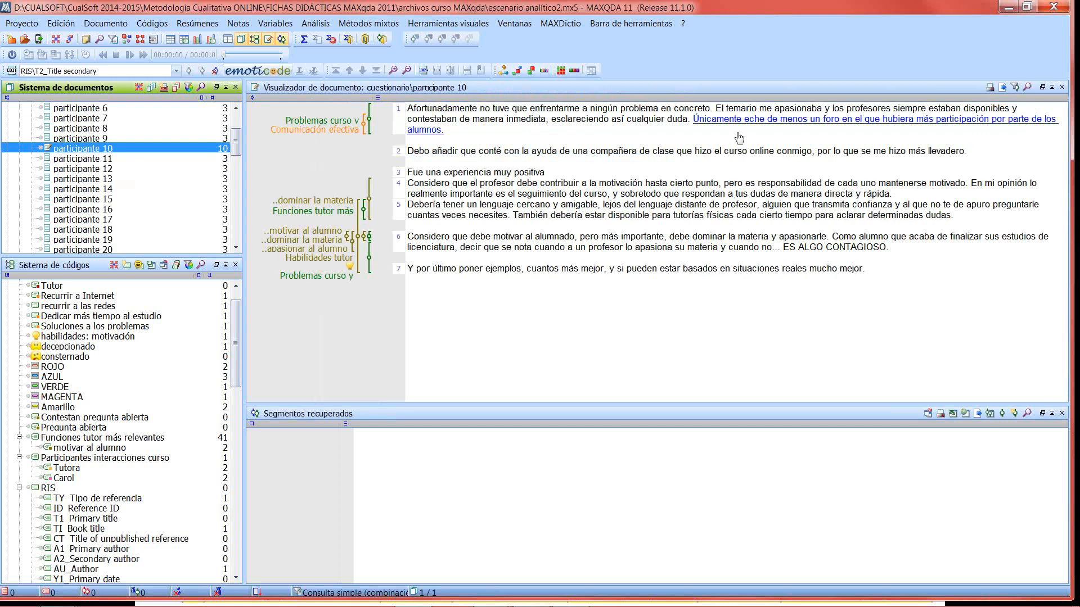
pyautogui.moveTo(735, 123)
pyautogui.moveTo(330, 135)
pyautogui.moveTo(718, 125)
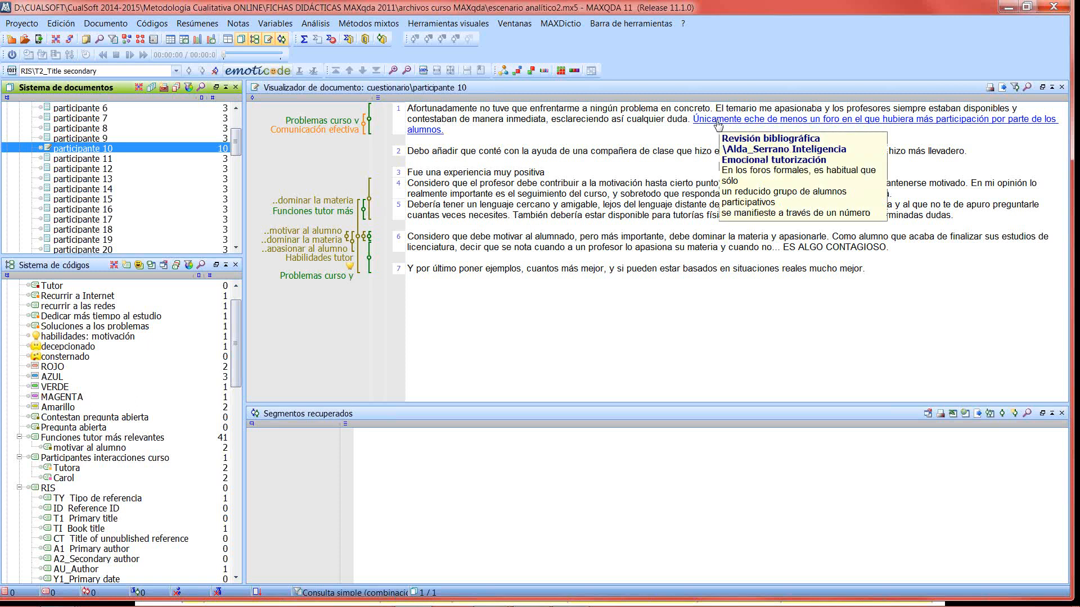
pyautogui.click(718, 124)
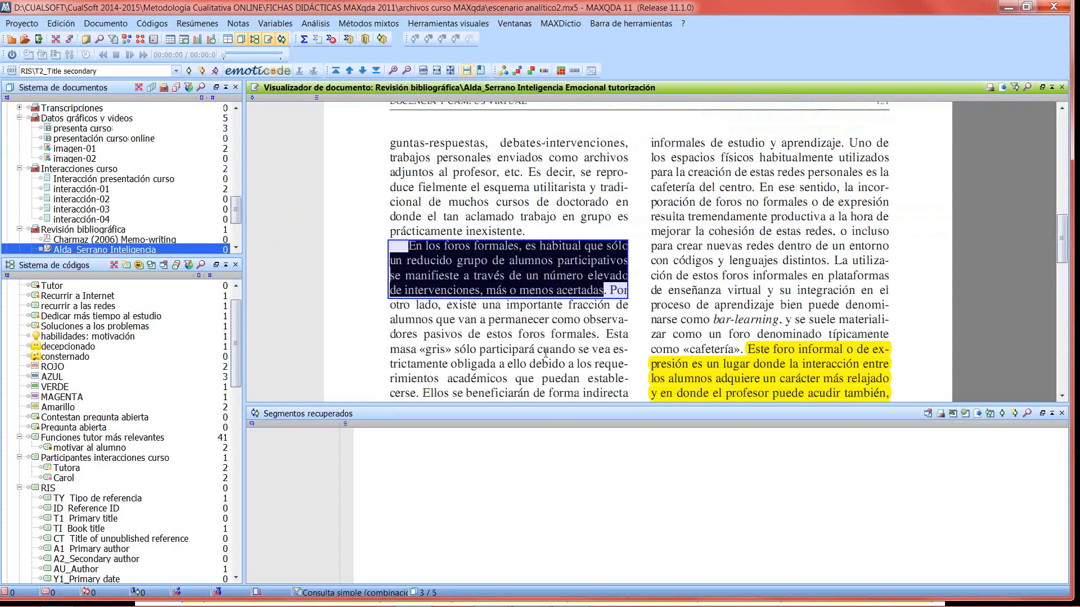
# - Add an empty memo in the margin beside the linked "En los foros formales" passage on page 131 of the article
pyautogui.scroll(3, 526, 315)
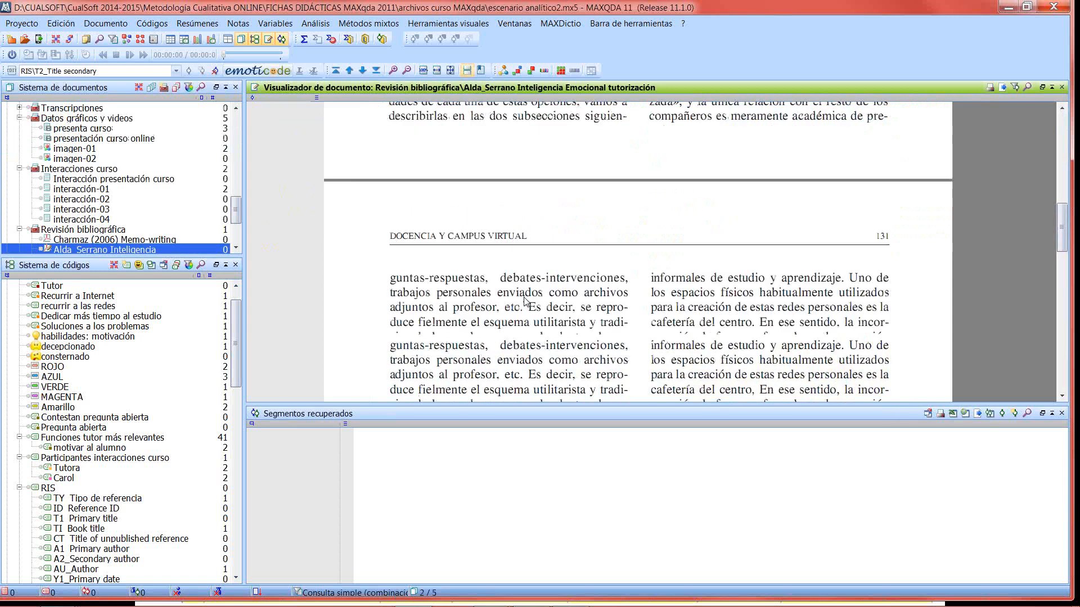
pyautogui.scroll(-3, 526, 302)
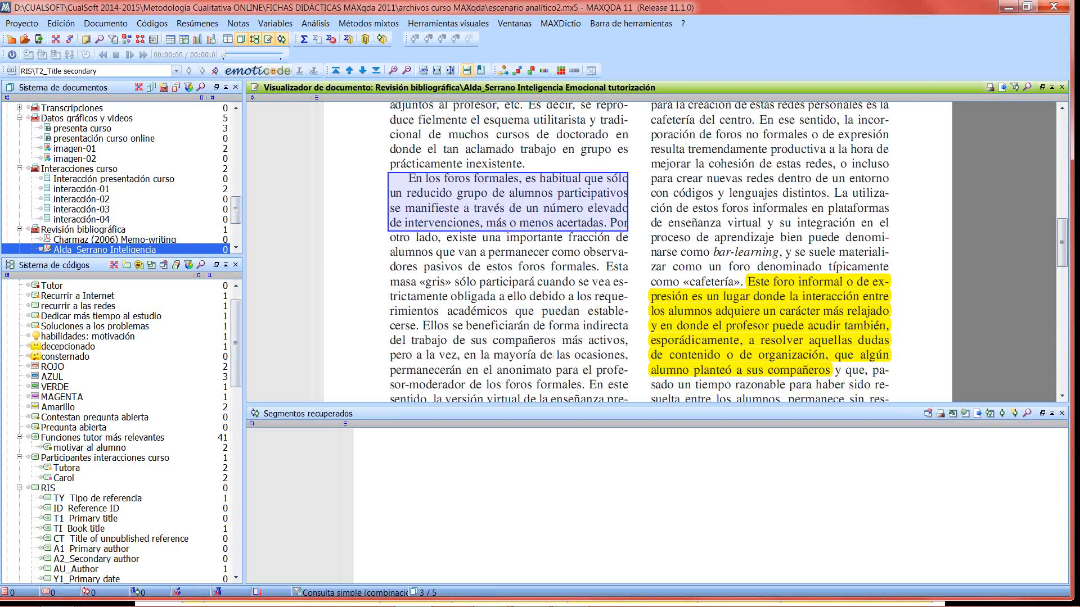
pyautogui.scroll(10, 792, 299)
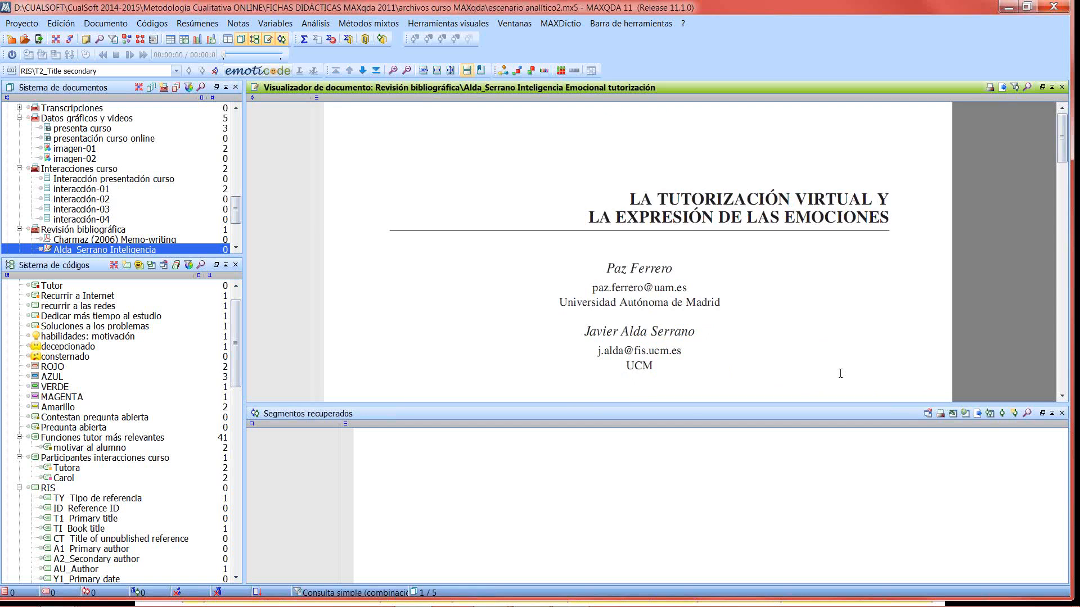
pyautogui.scroll(-5, 830, 357)
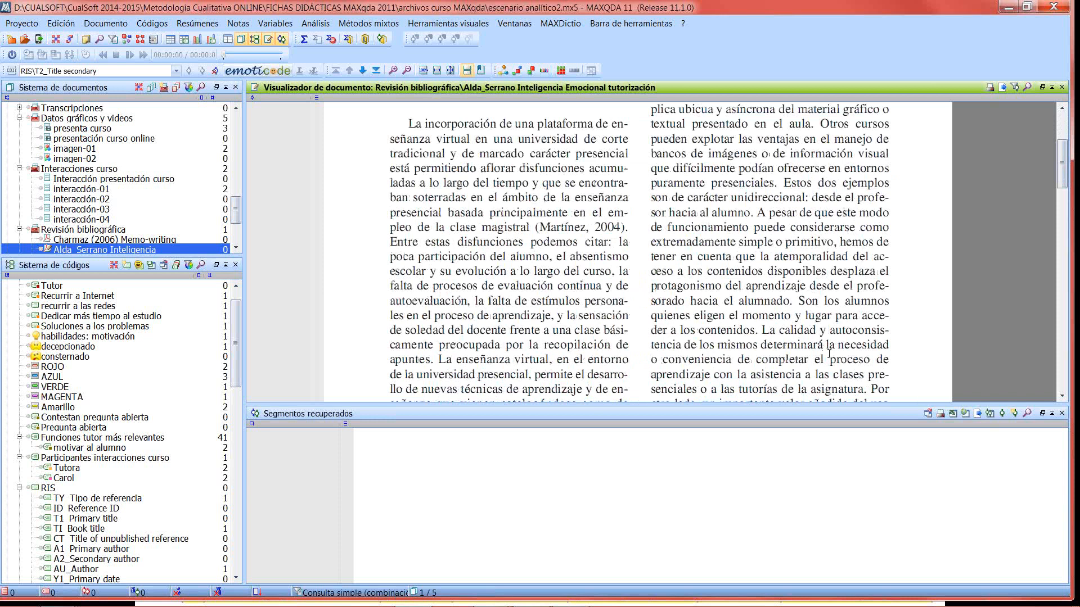
pyautogui.scroll(-3, 830, 357)
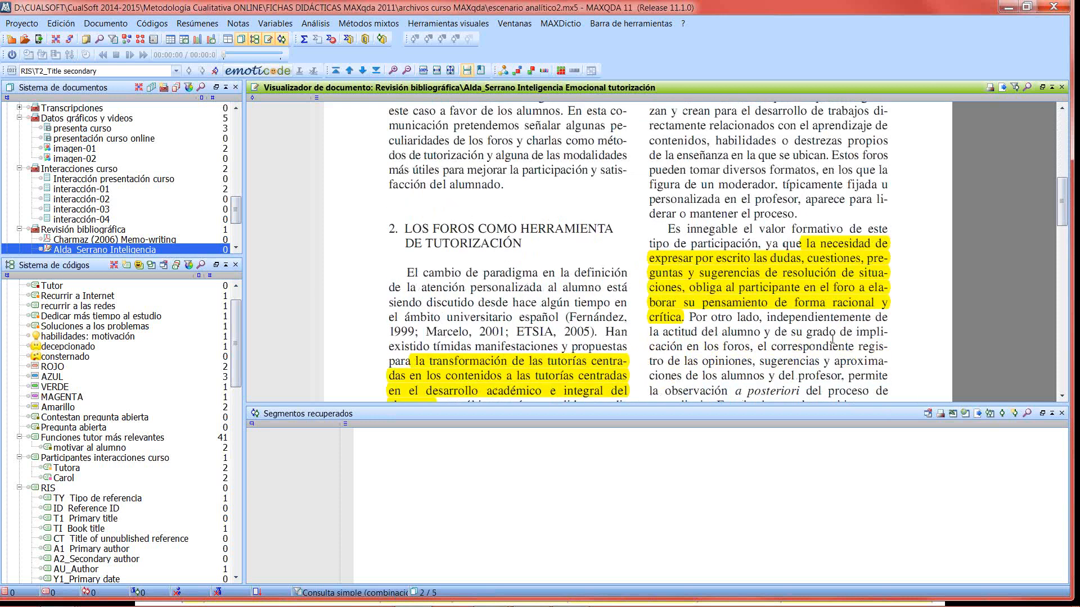
pyautogui.scroll(-5, 832, 336)
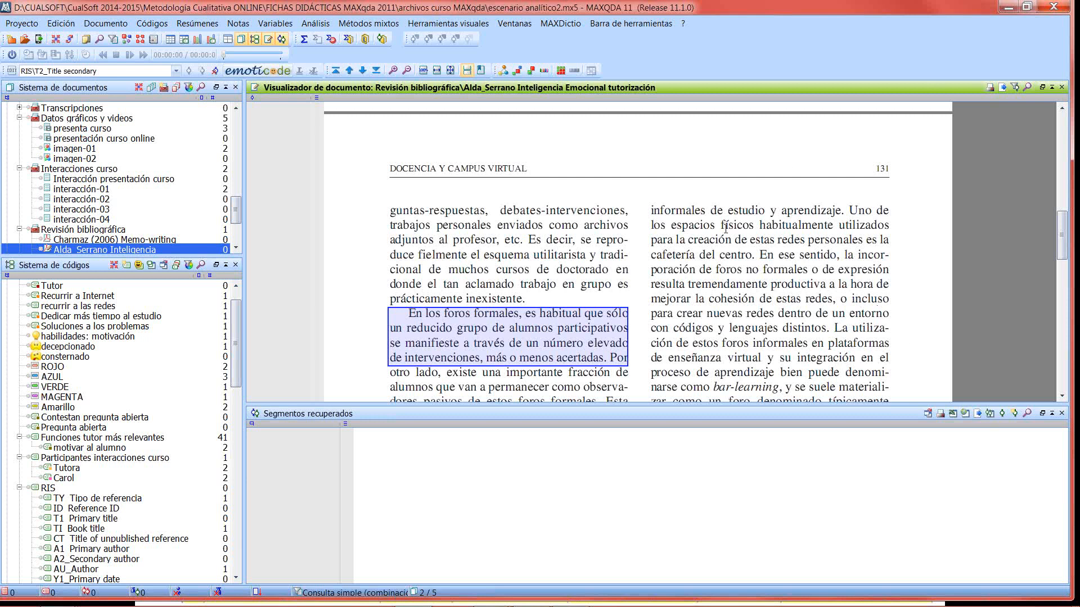
pyautogui.moveTo(602, 327)
pyautogui.rightClick(316, 342)
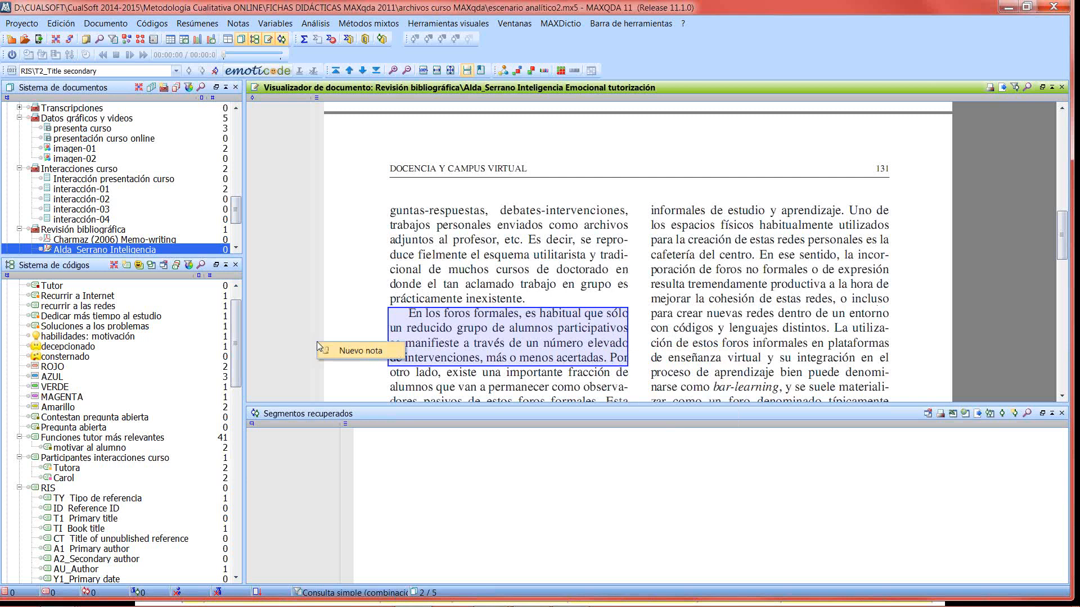
pyautogui.click(370, 353)
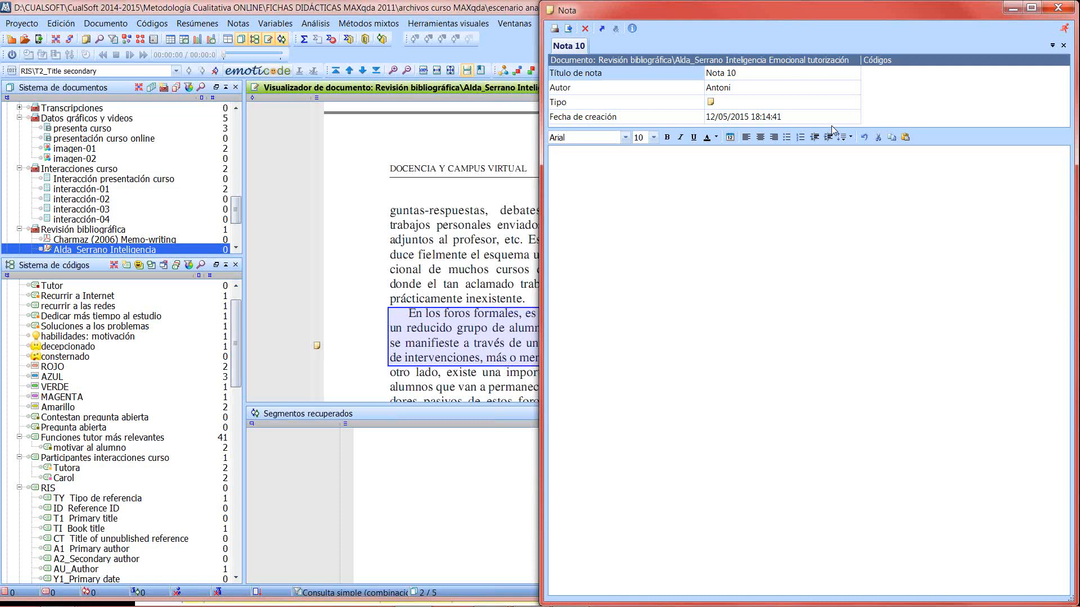
pyautogui.click(1057, 6)
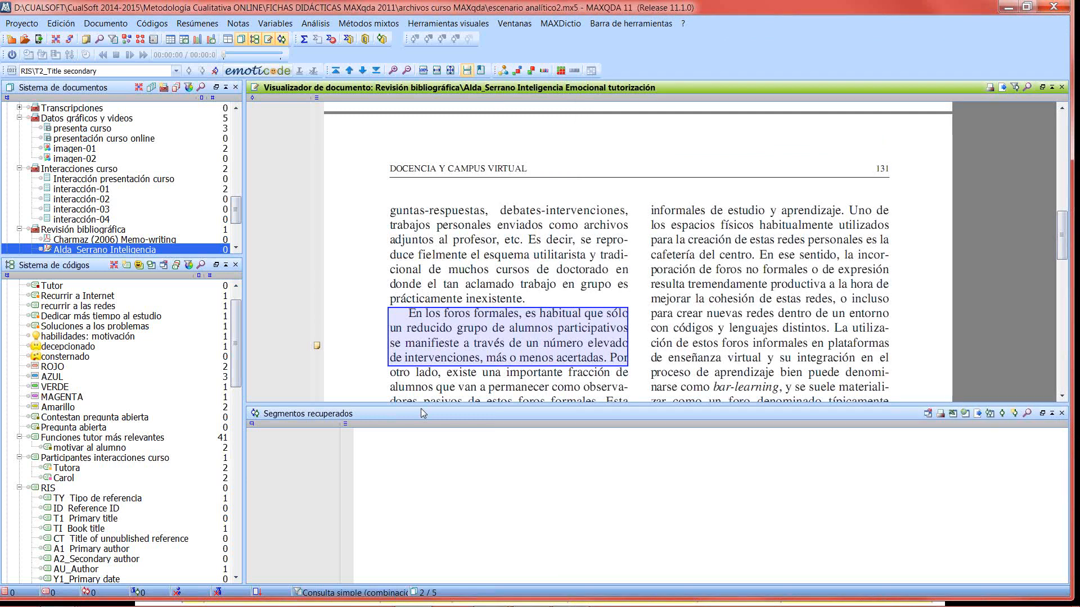
# - Switch to the PowerPoint slide show at the slide "Análisis bibliográfico con MAXqda"
pyautogui.moveTo(488, 604)
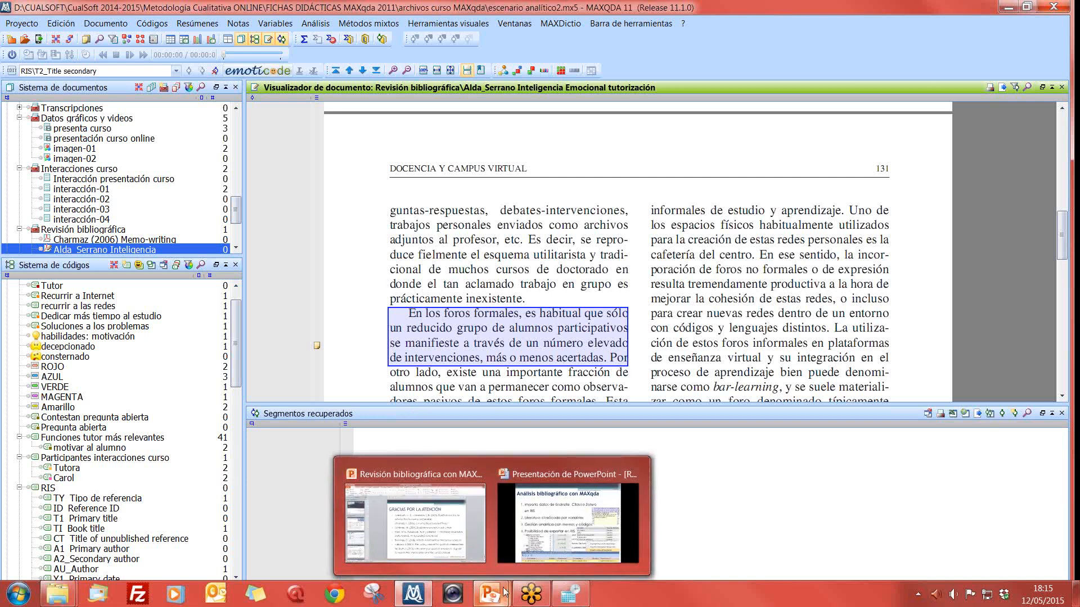
pyautogui.click(537, 550)
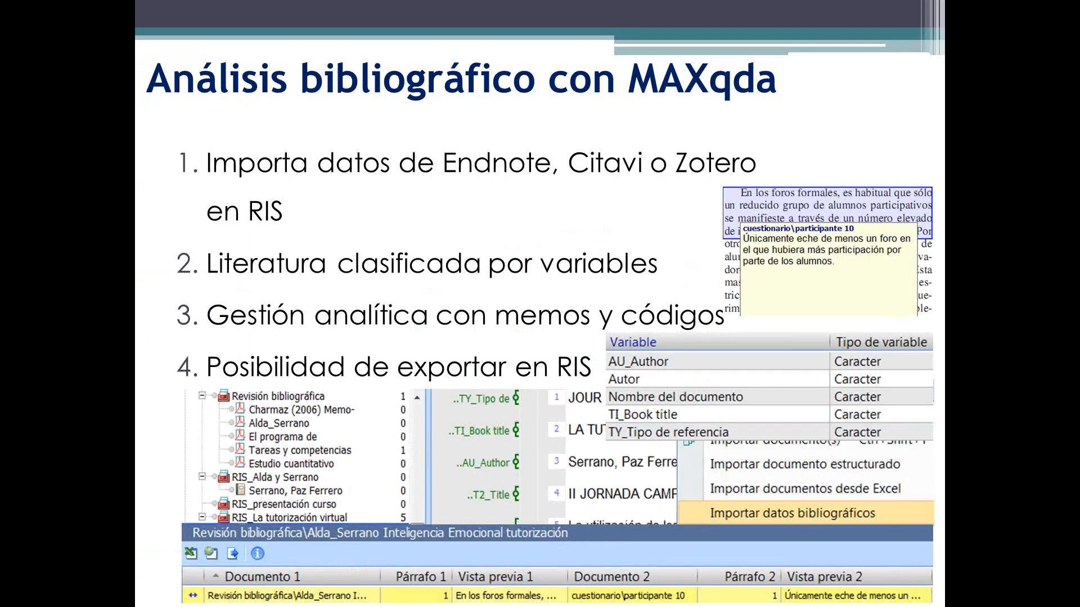